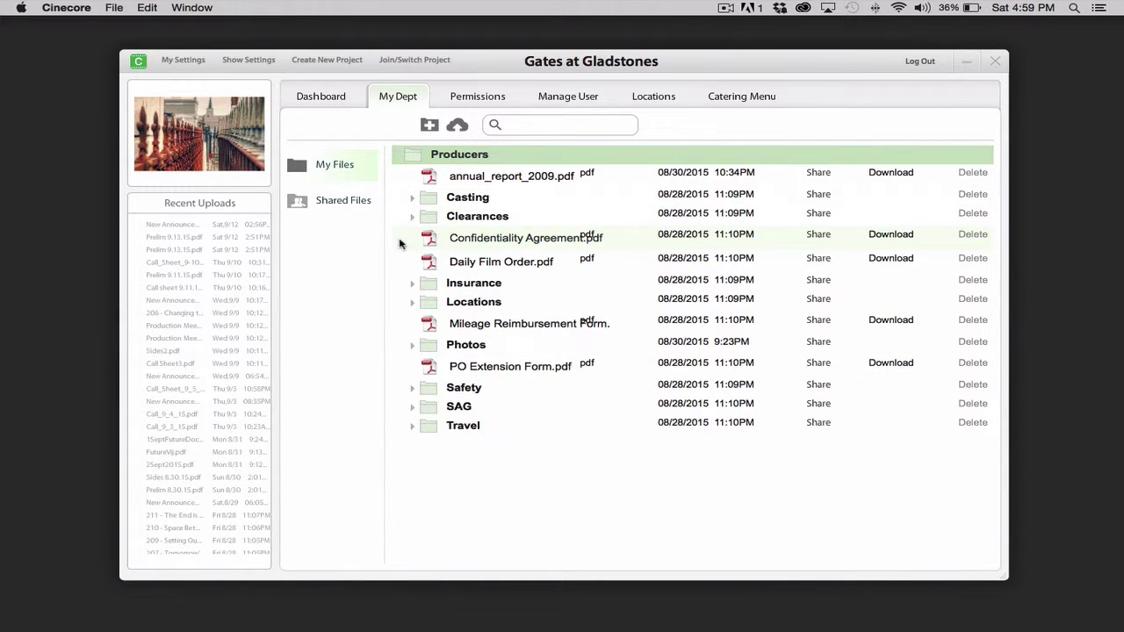
# Step: Glance at the files shared with me, then return to My Dept and select the Producers folder
pyautogui.click(361, 200)
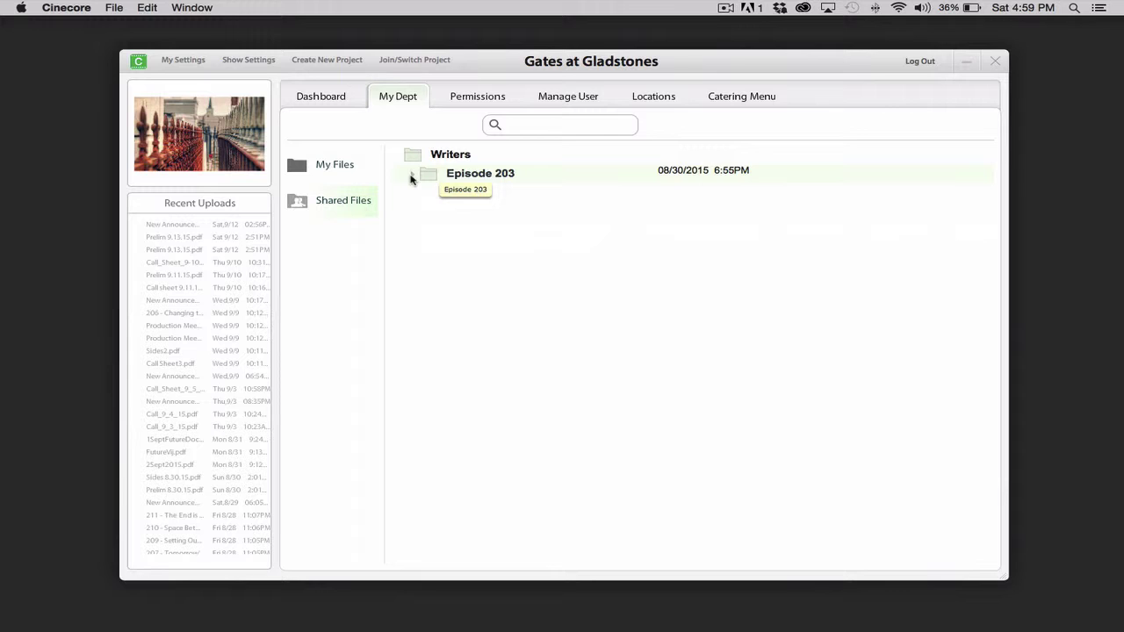
pyautogui.click(347, 169)
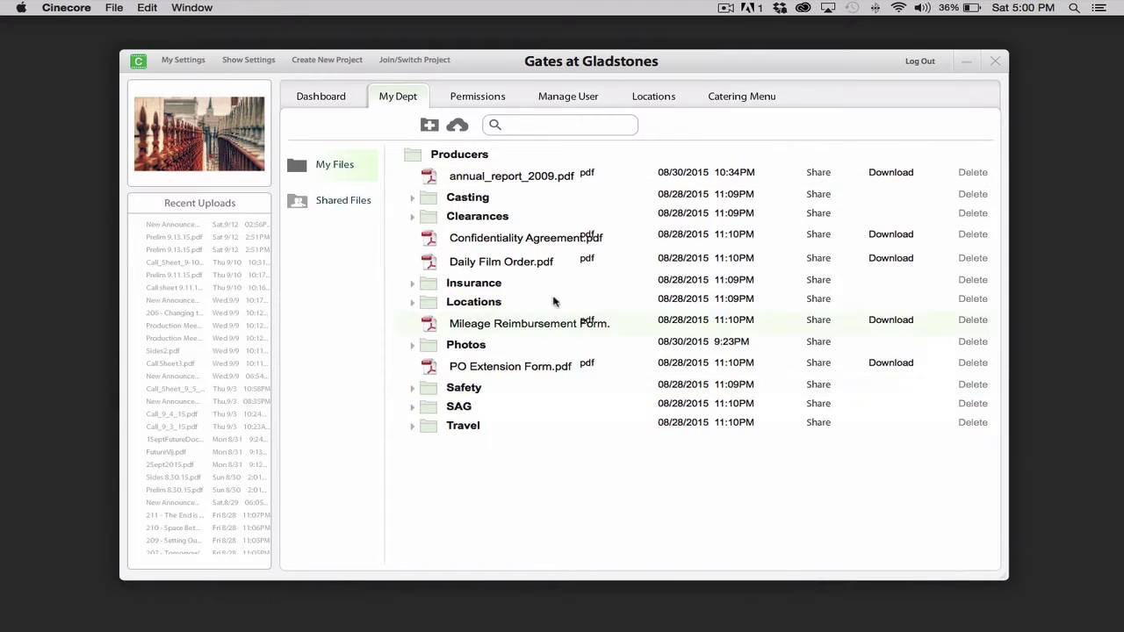
pyautogui.click(506, 155)
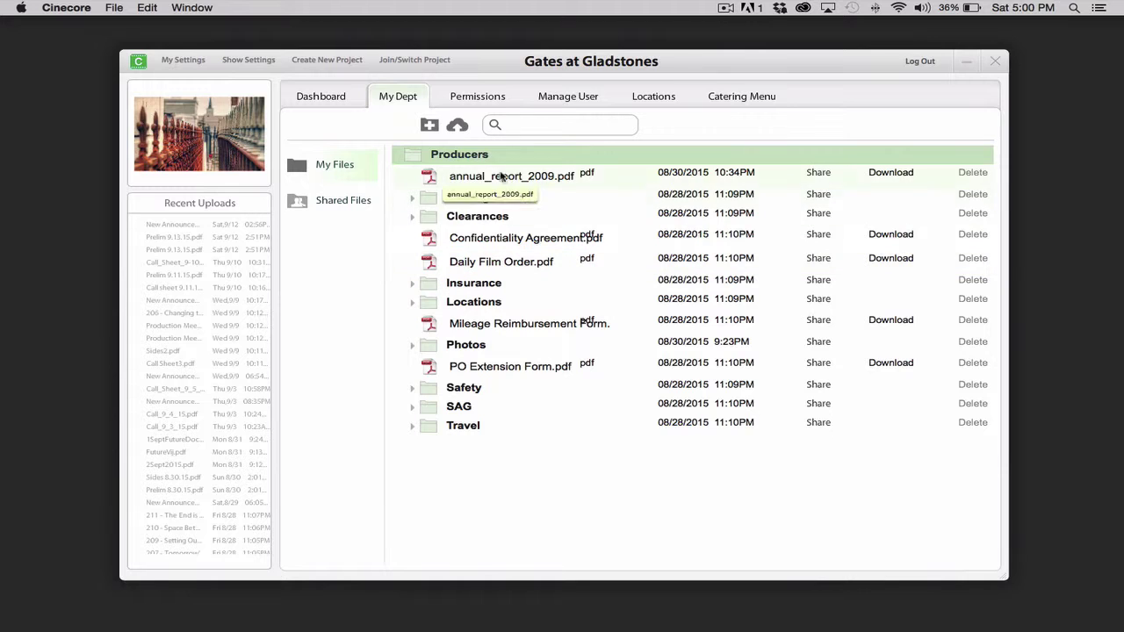
# Step: Preview annual_report_2009.pdf, close it, and expand the Casting folder
pyautogui.click(654, 179)
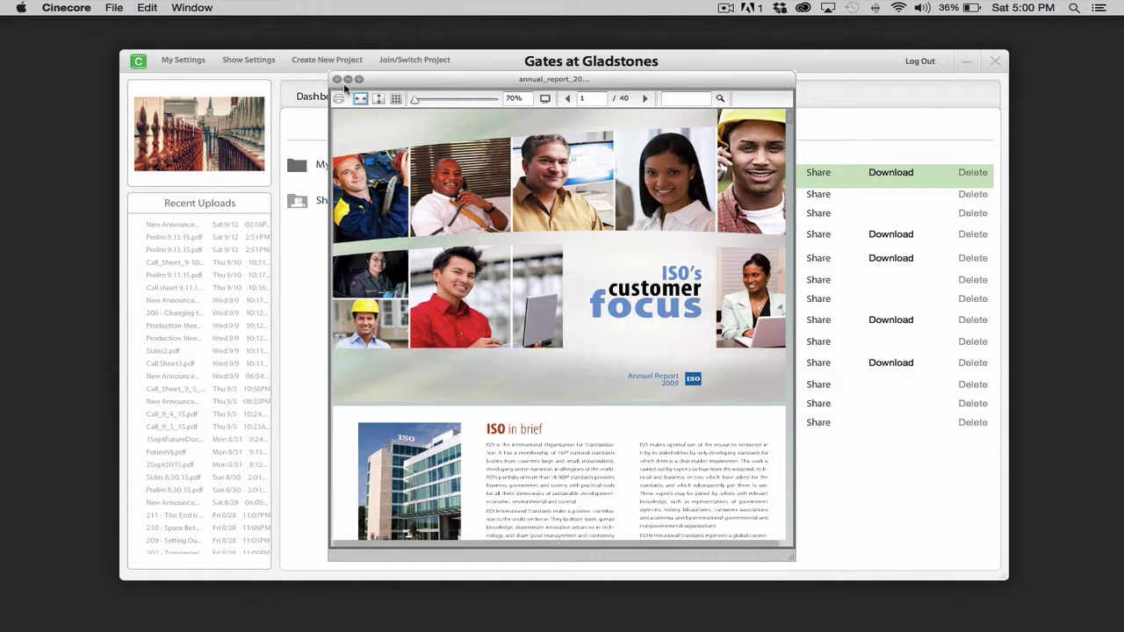
pyautogui.click(337, 80)
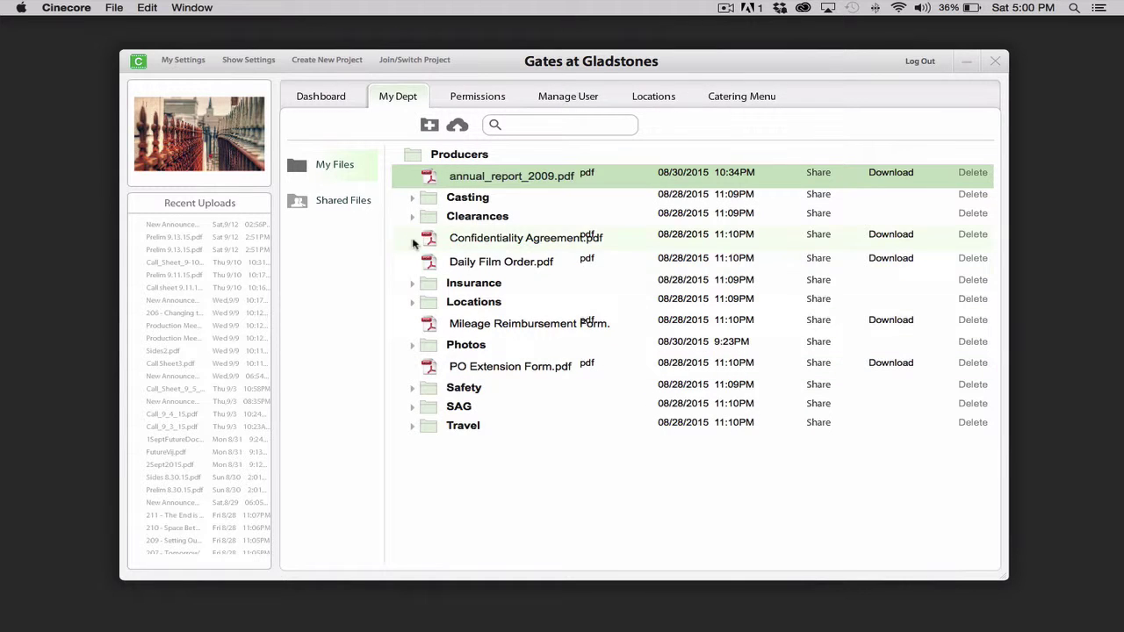
pyautogui.click(414, 200)
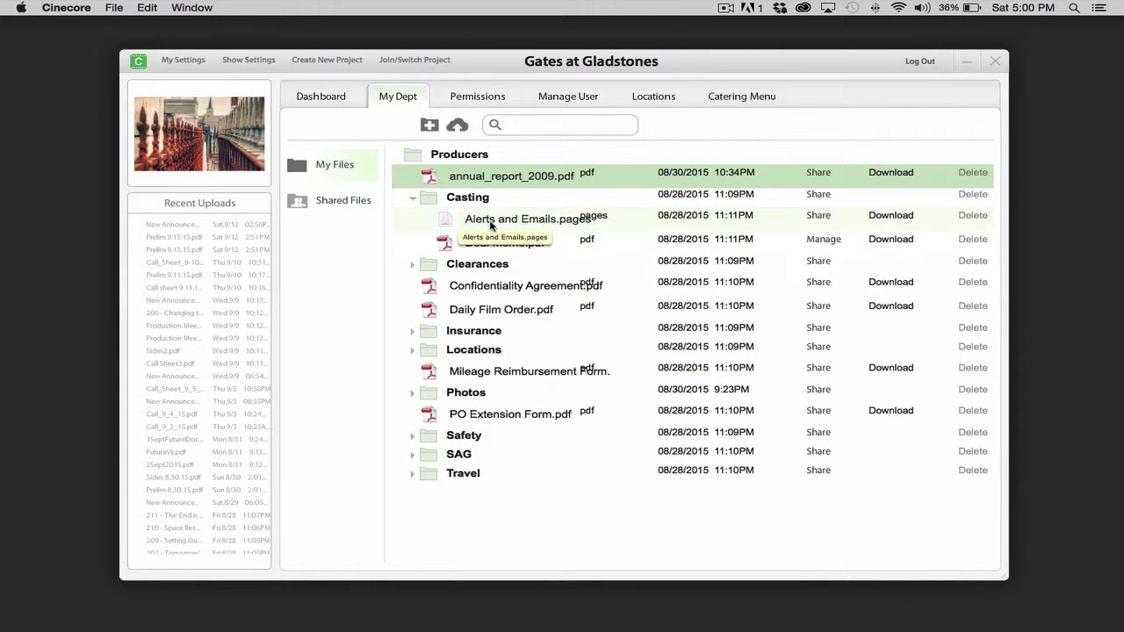
# Step: Open Alerts and Emails.pages in Pages, close it, and collapse the Casting folder
pyautogui.doubleClick(505, 221)
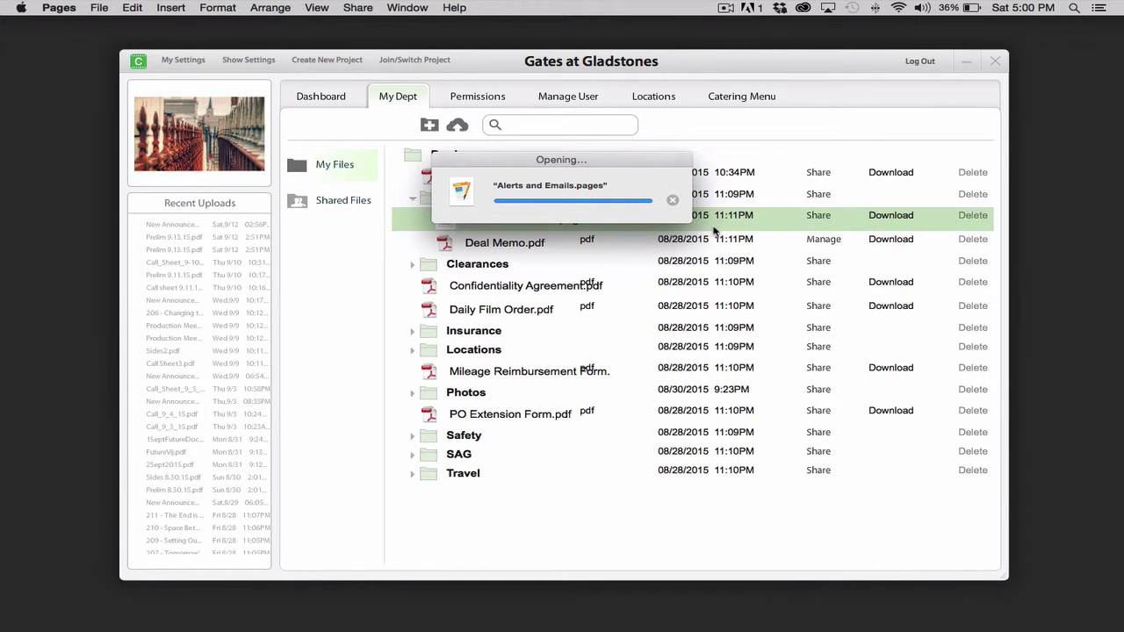
pyautogui.press('super+w')
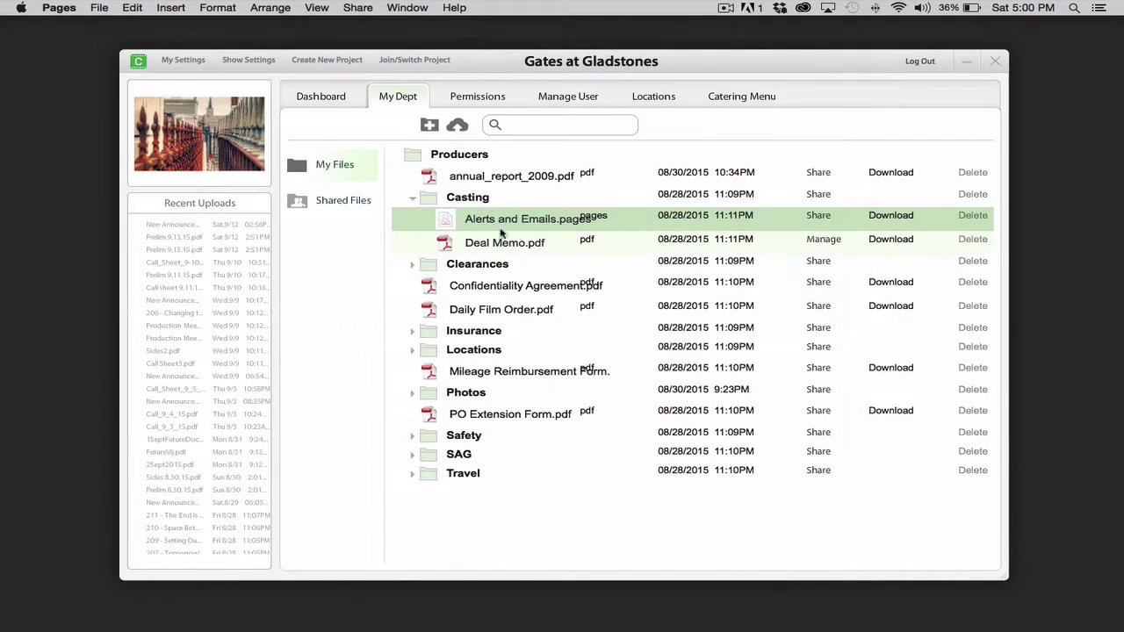
pyautogui.click(411, 196)
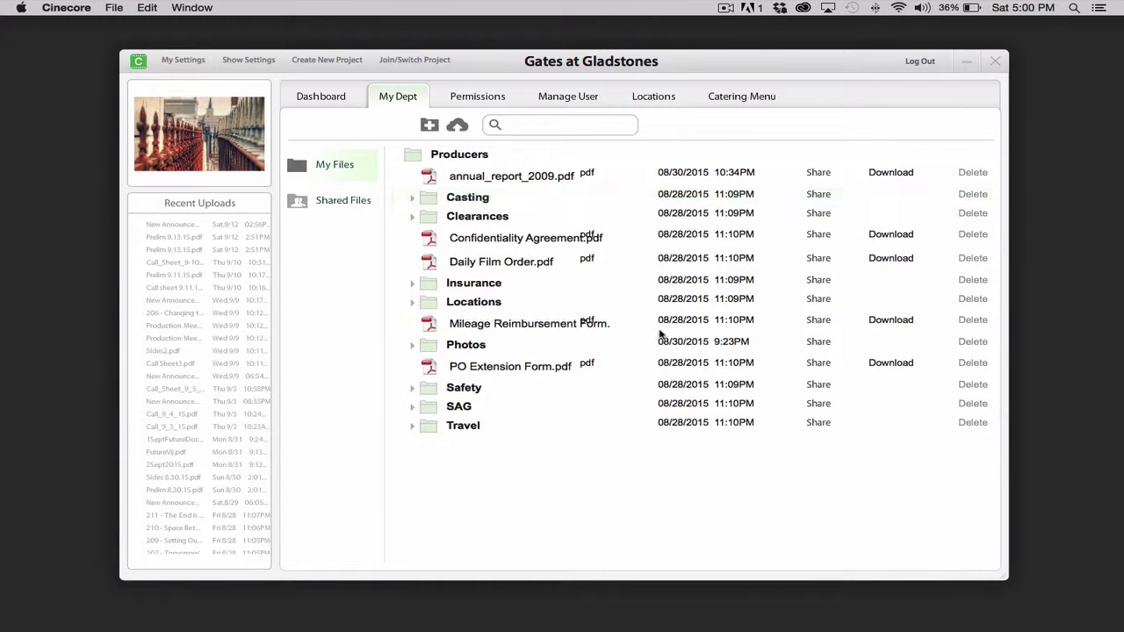
# Step: Expand the Photos folder to check its images, collapse it, and select Producers
pyautogui.click(412, 345)
pyautogui.scroll(-10, 575, 360)
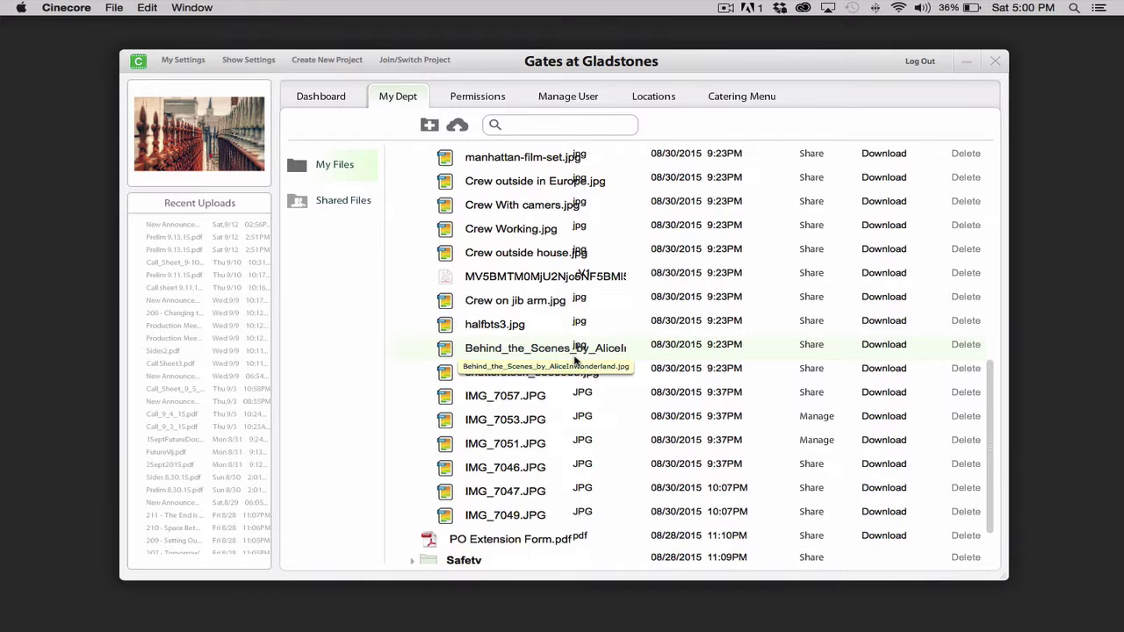
pyautogui.scroll(6, 575, 360)
pyautogui.scroll(5, 575, 360)
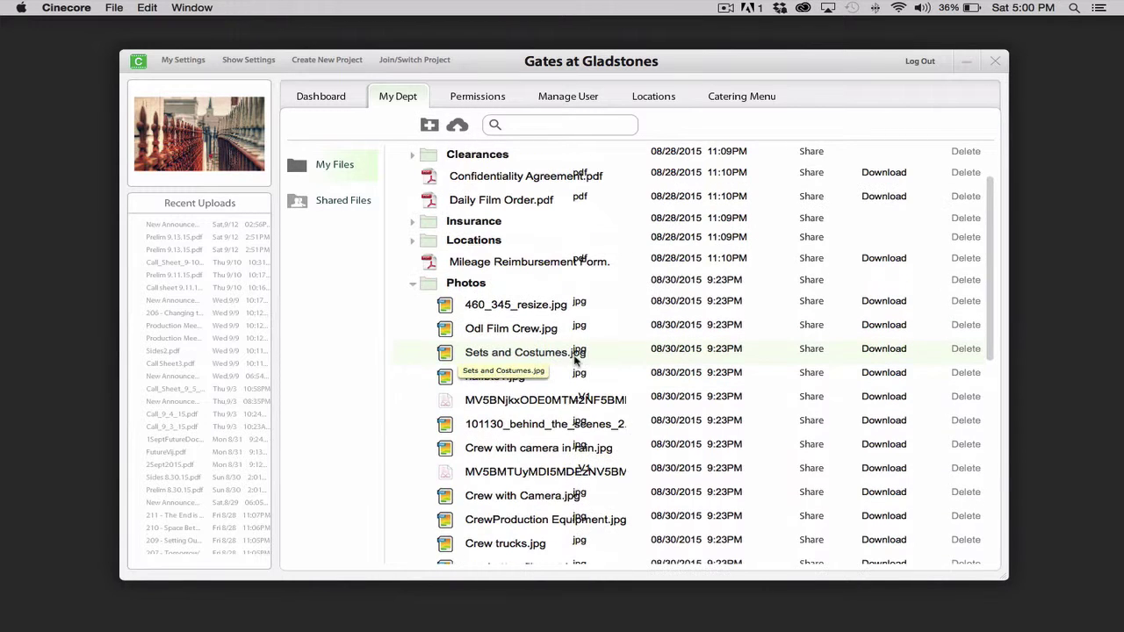
pyautogui.click(413, 284)
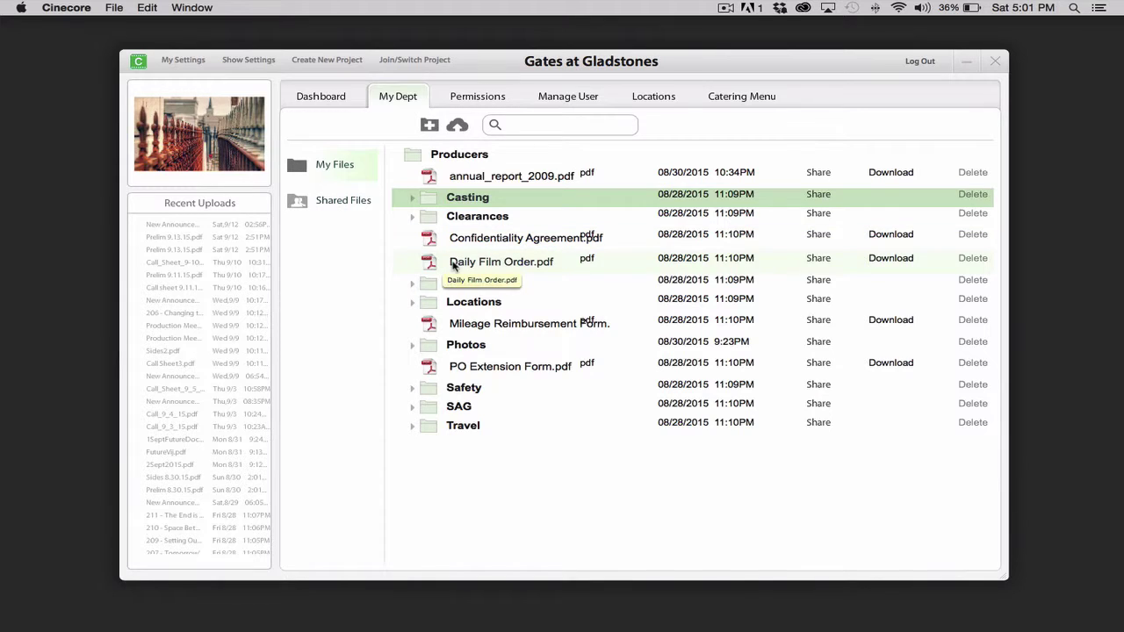
pyautogui.click(452, 157)
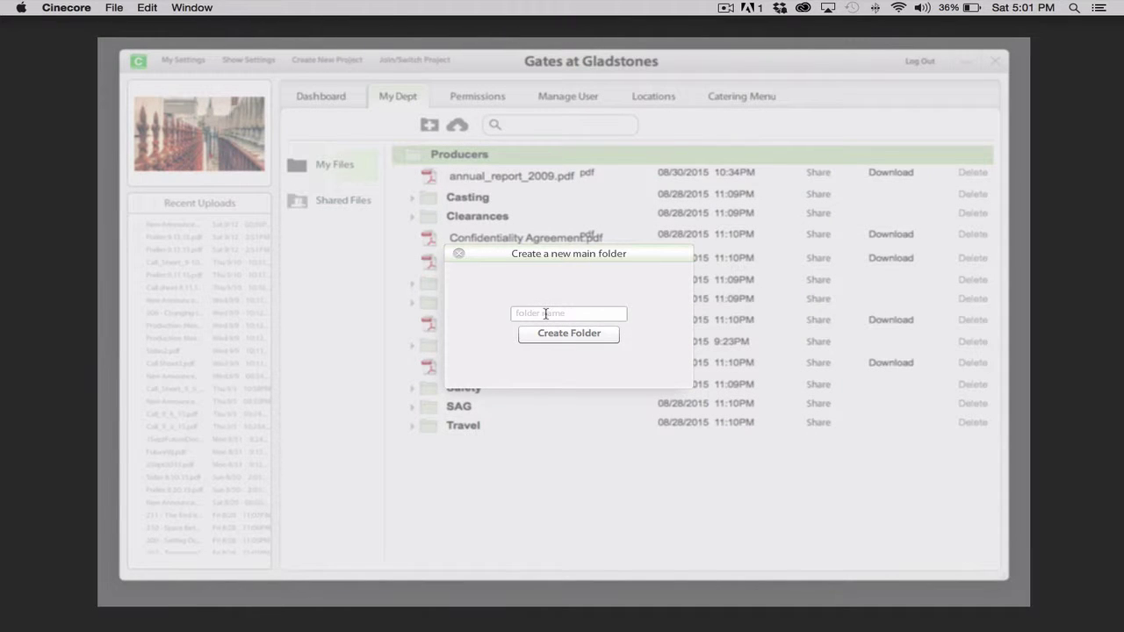
# Step: Name the new main folder 'Test folder', get past the invalid-name warning, and select it
pyautogui.click(545, 314)
pyautogui.press('Return')
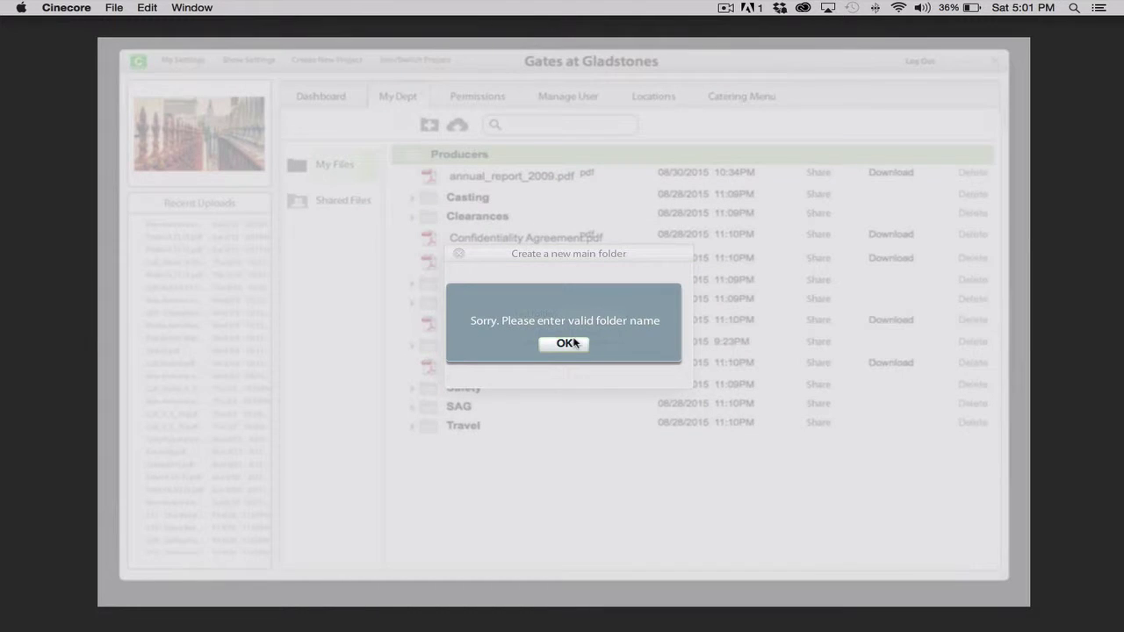
pyautogui.click(571, 342)
pyautogui.click(577, 314)
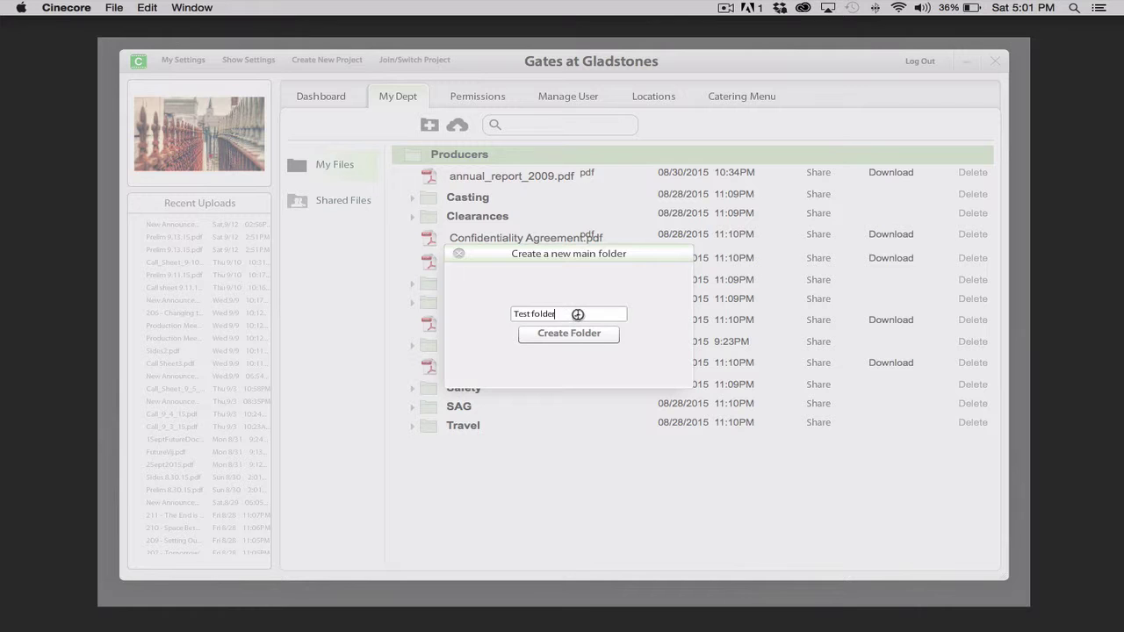
pyautogui.press('Return')
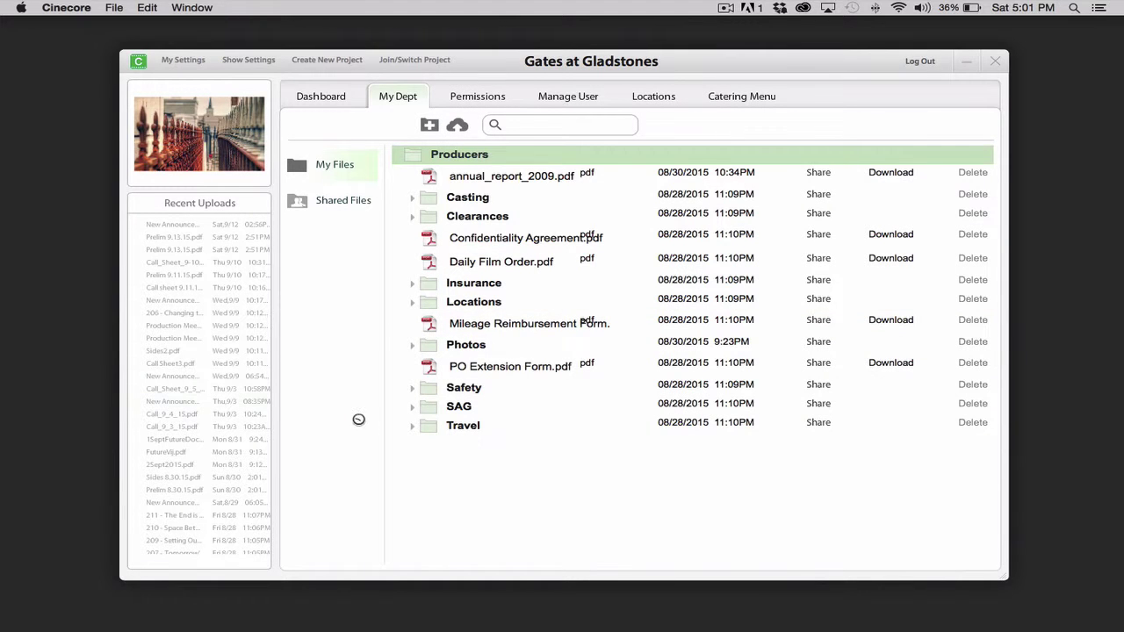
pyautogui.click(430, 428)
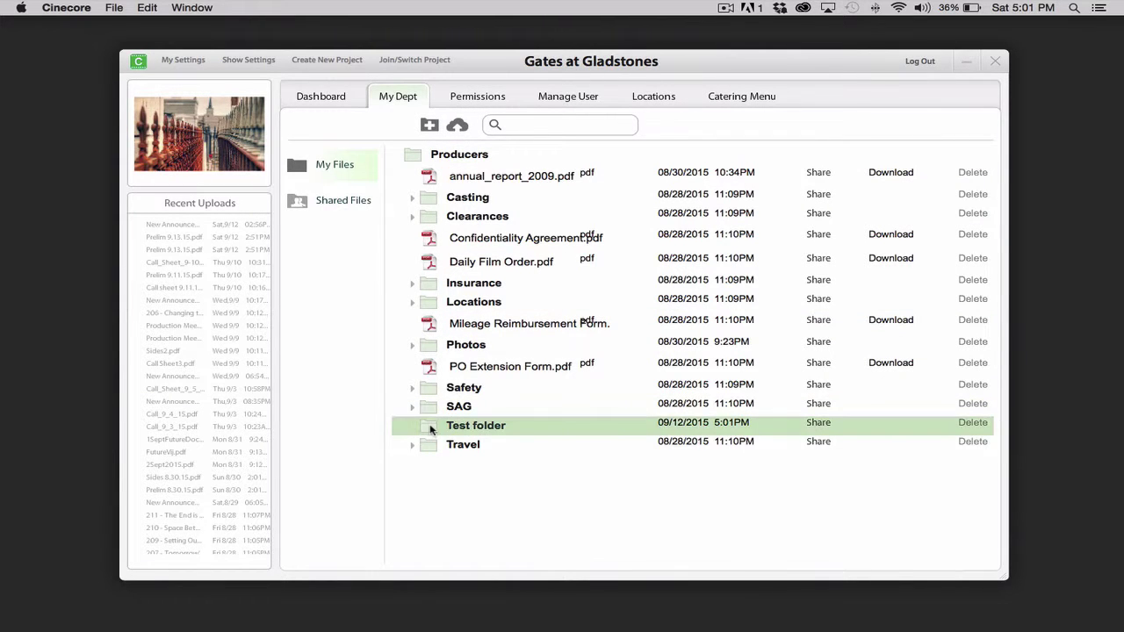
# Step: Upload SAG Accident Report Form, SAG Casting Data Report and SAG Exhibit G from My Dept documents > SAG
pyautogui.click(457, 126)
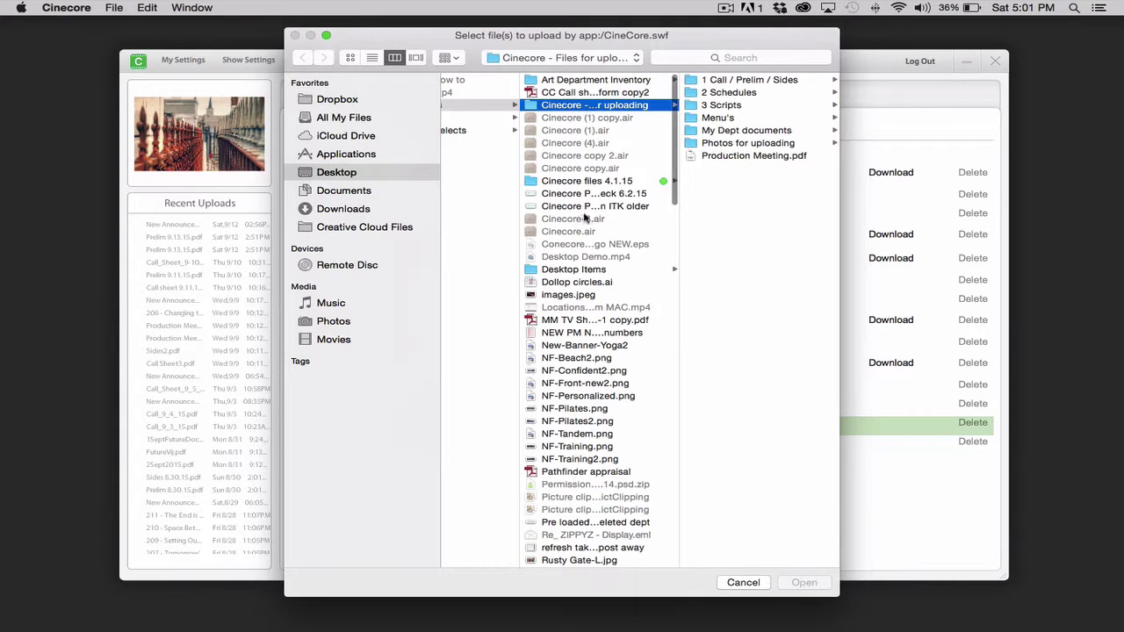
pyautogui.click(732, 131)
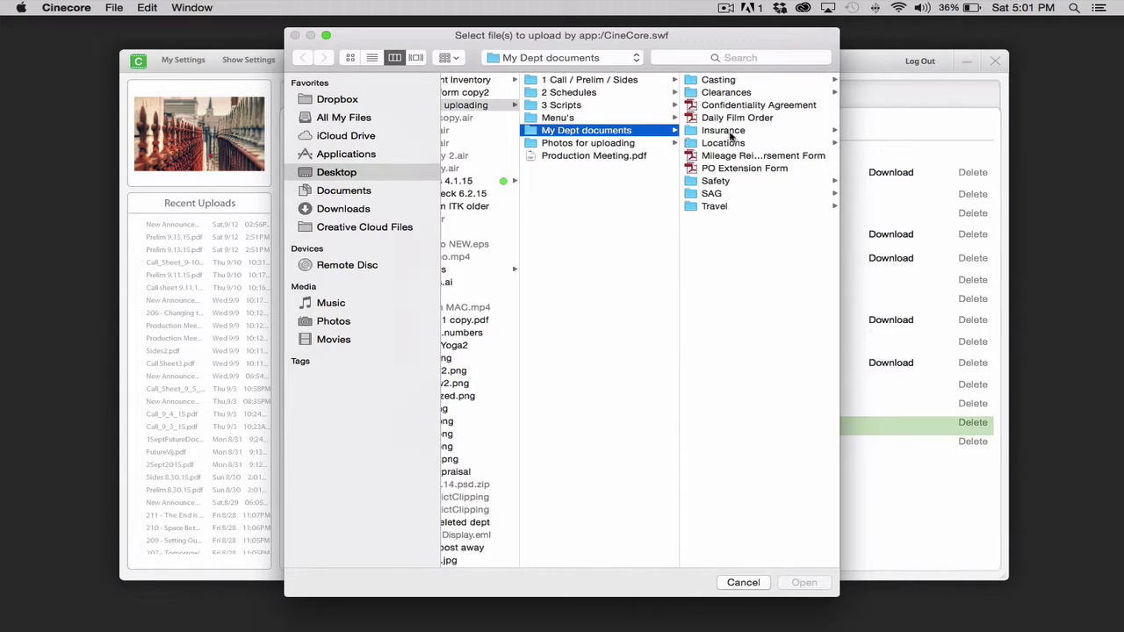
pyautogui.click(708, 193)
pyautogui.click(728, 105)
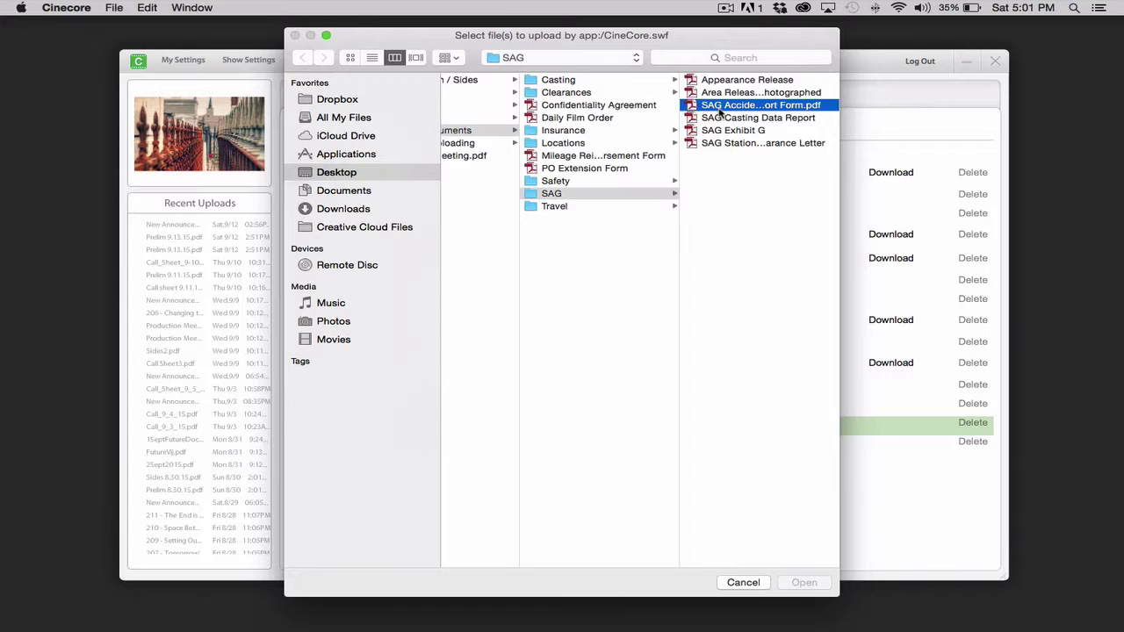
pyautogui.keyDown('shift'); pyautogui.click(571, 130); pyautogui.keyUp('shift')
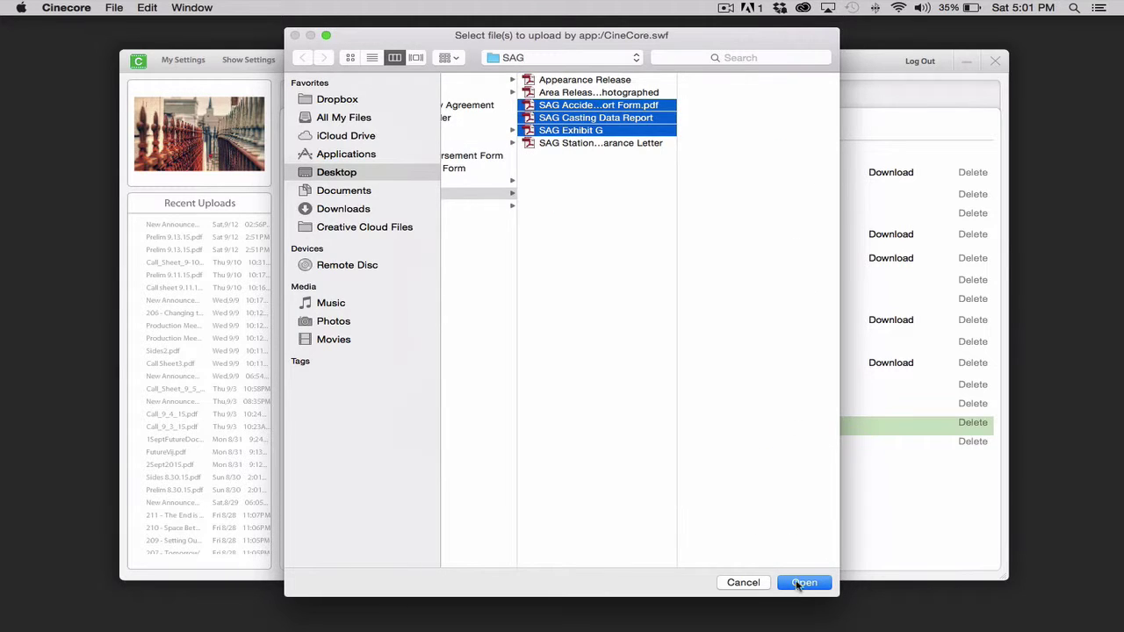
pyautogui.click(800, 582)
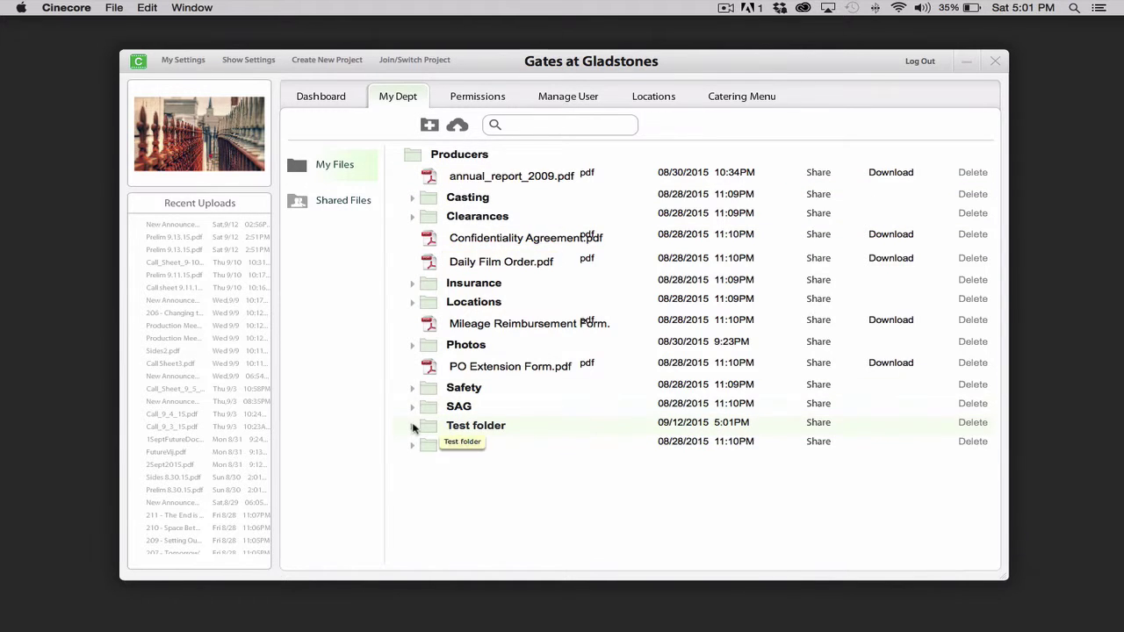
# Step: Share Test folder with all project users via Select All, then collapse and select its row
pyautogui.click(413, 425)
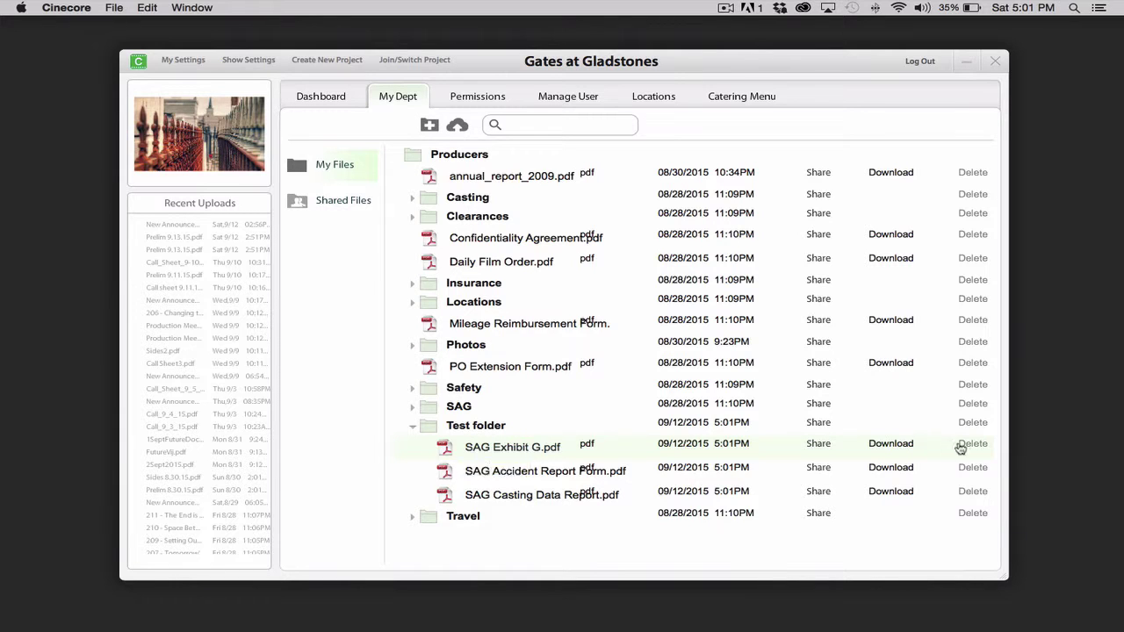
pyautogui.click(813, 443)
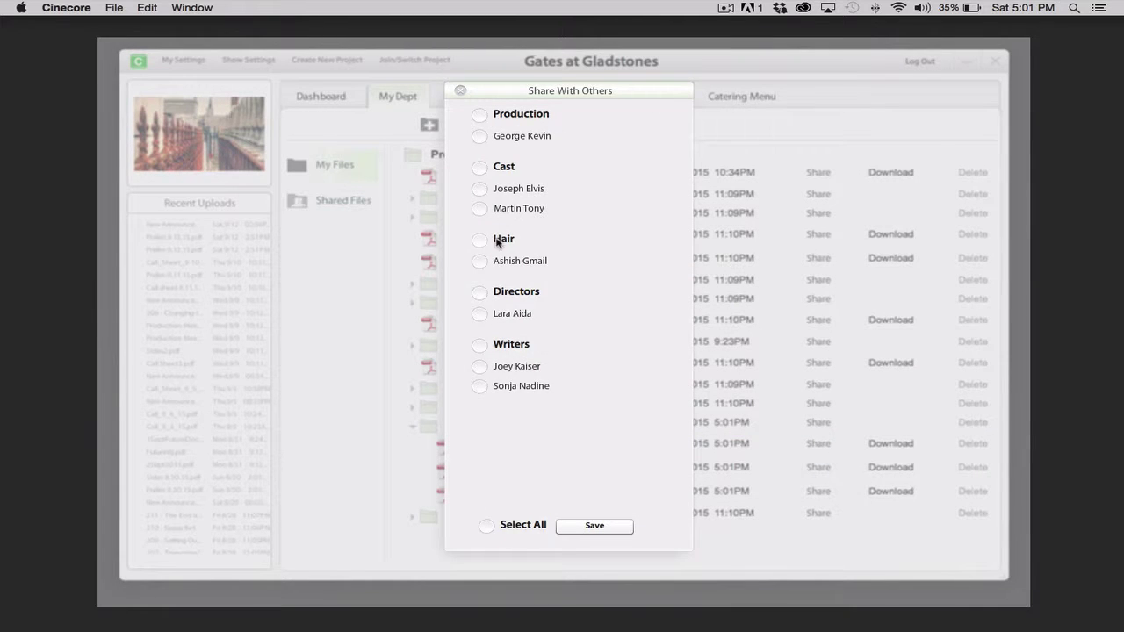
pyautogui.click(487, 526)
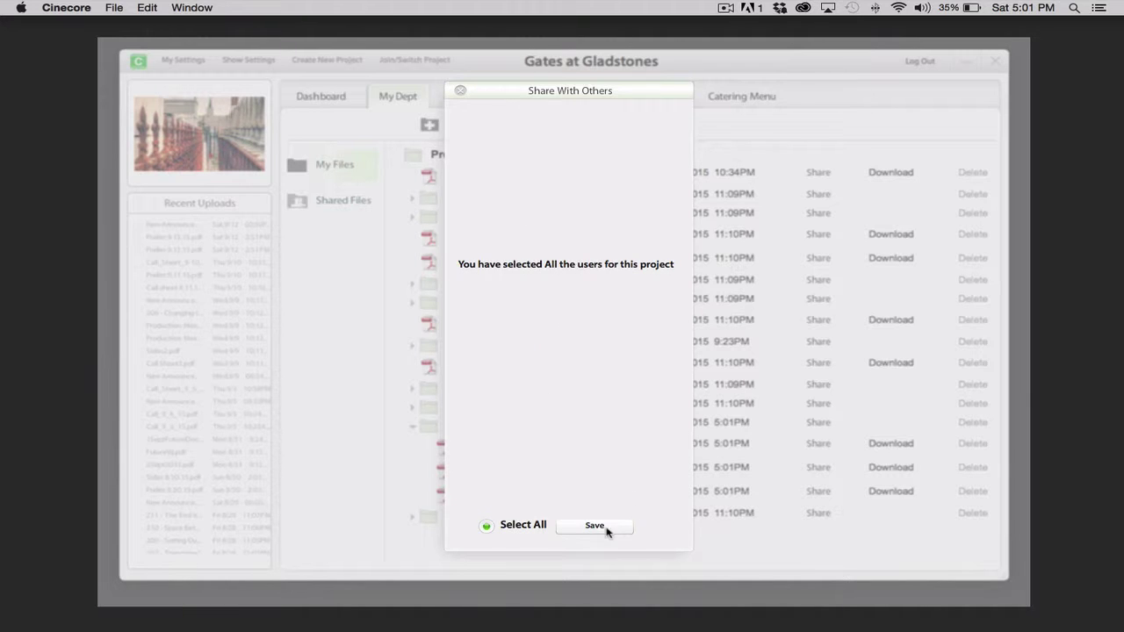
pyautogui.click(594, 526)
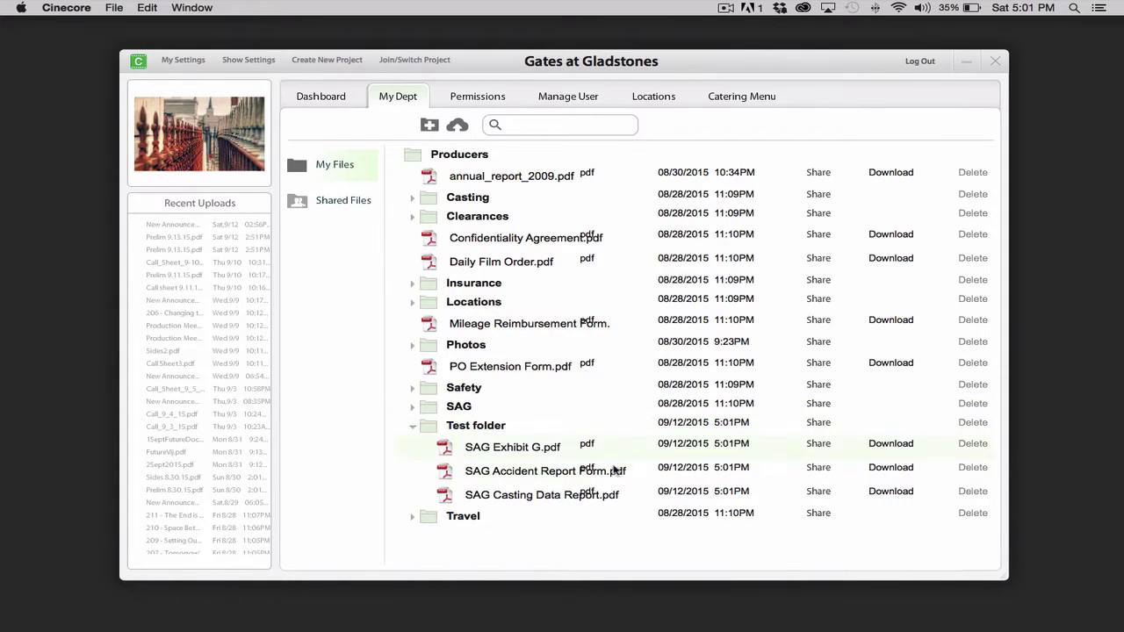
pyautogui.click(412, 427)
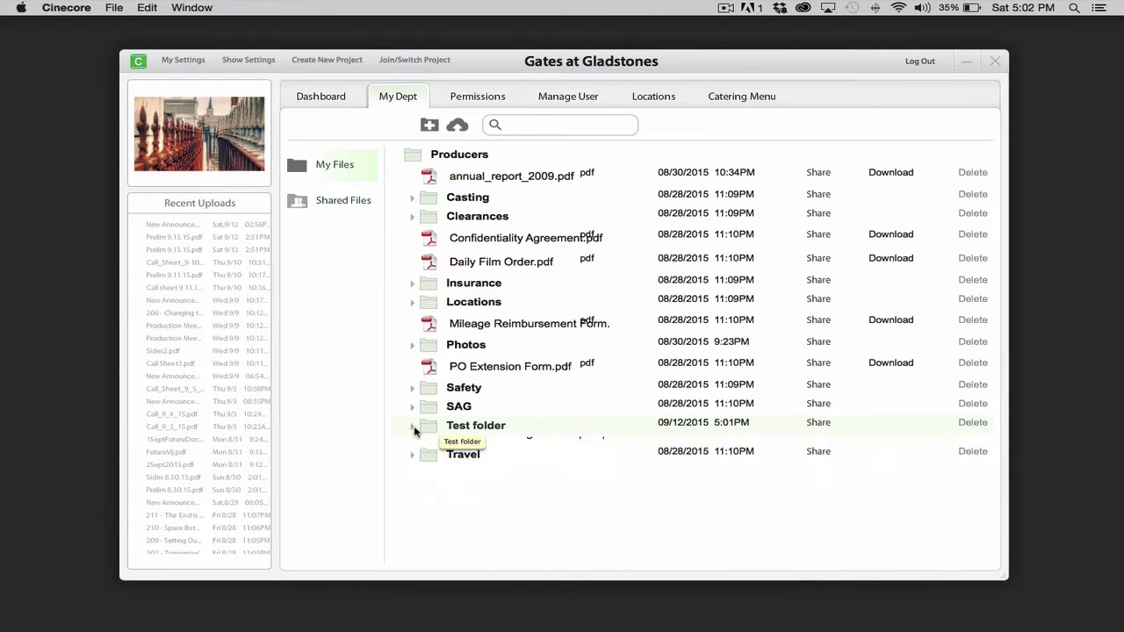
pyautogui.click(492, 428)
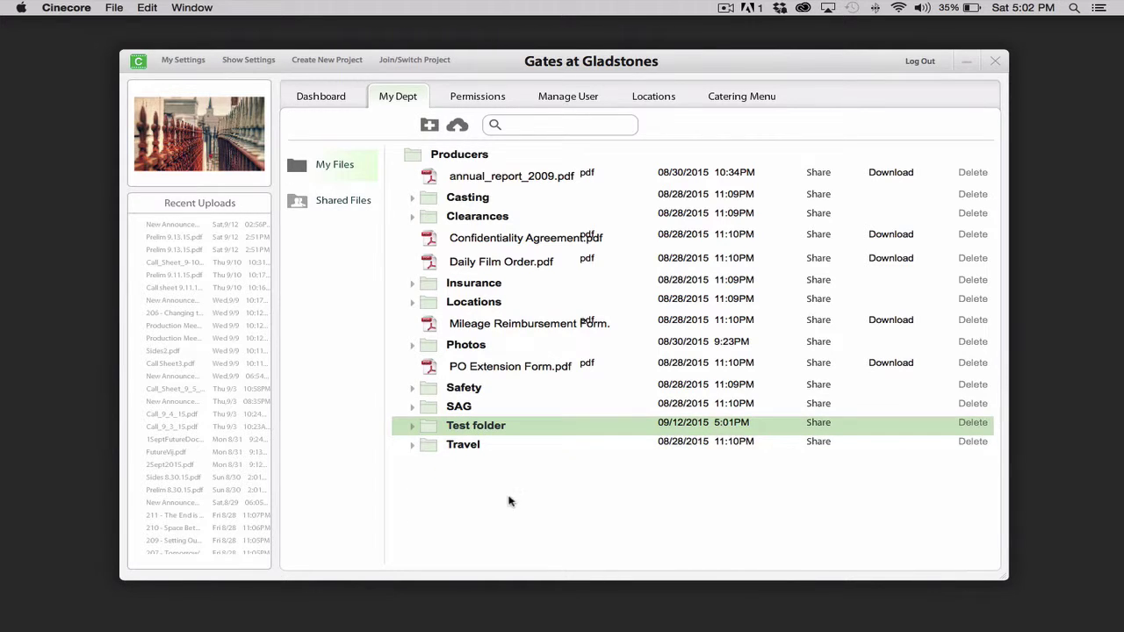
pyautogui.click(334, 206)
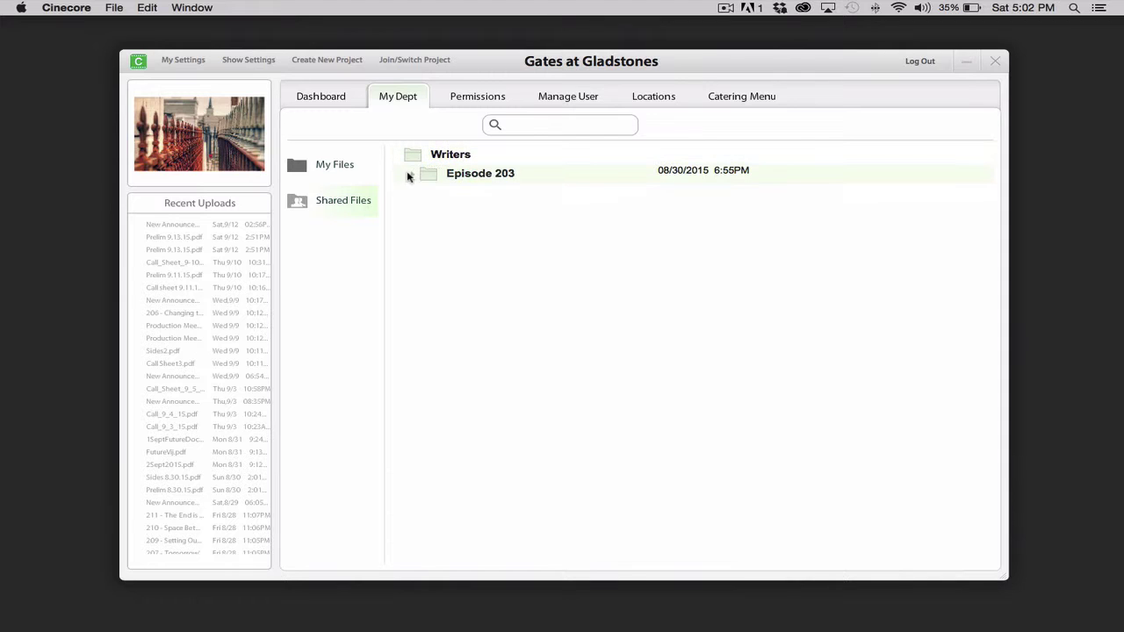
pyautogui.click(413, 174)
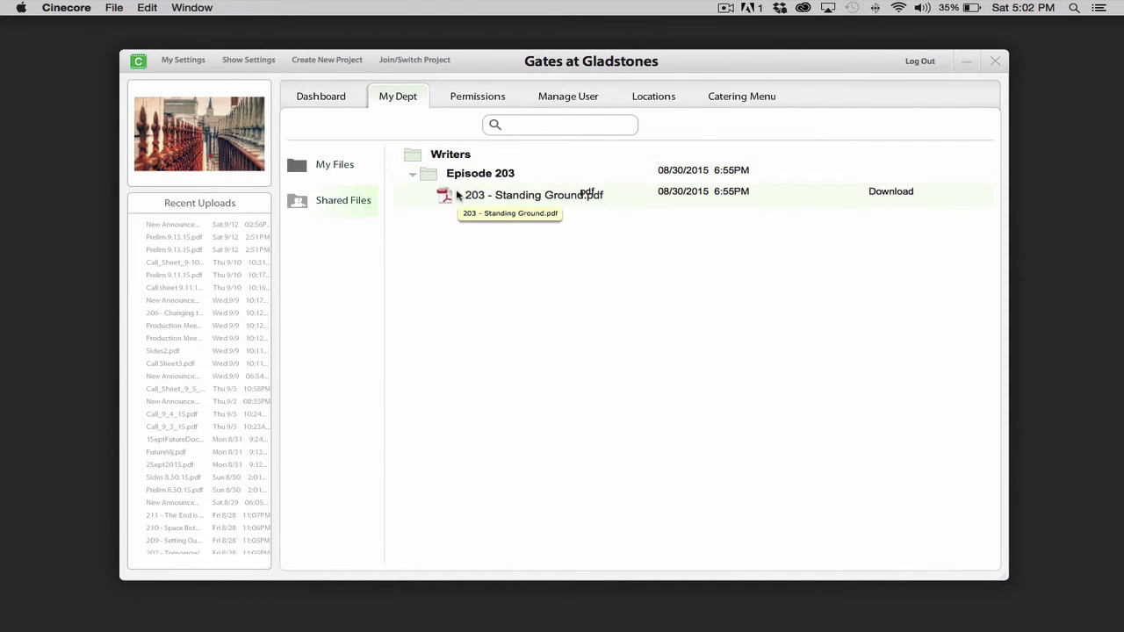
pyautogui.click(449, 197)
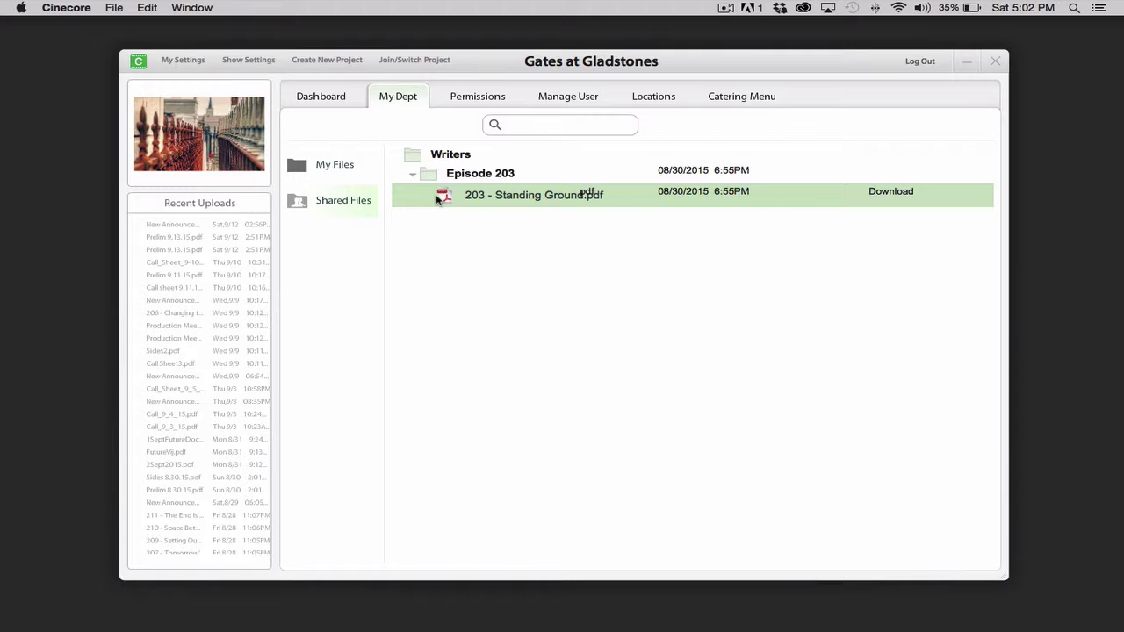
pyautogui.doubleClick(449, 197)
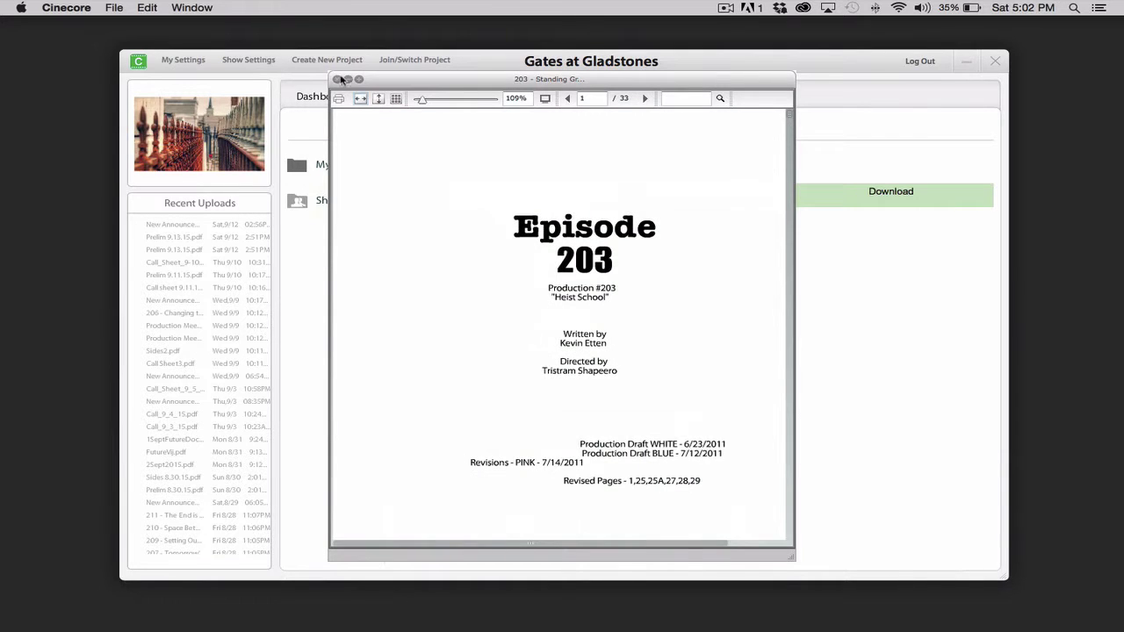
pyautogui.click(340, 81)
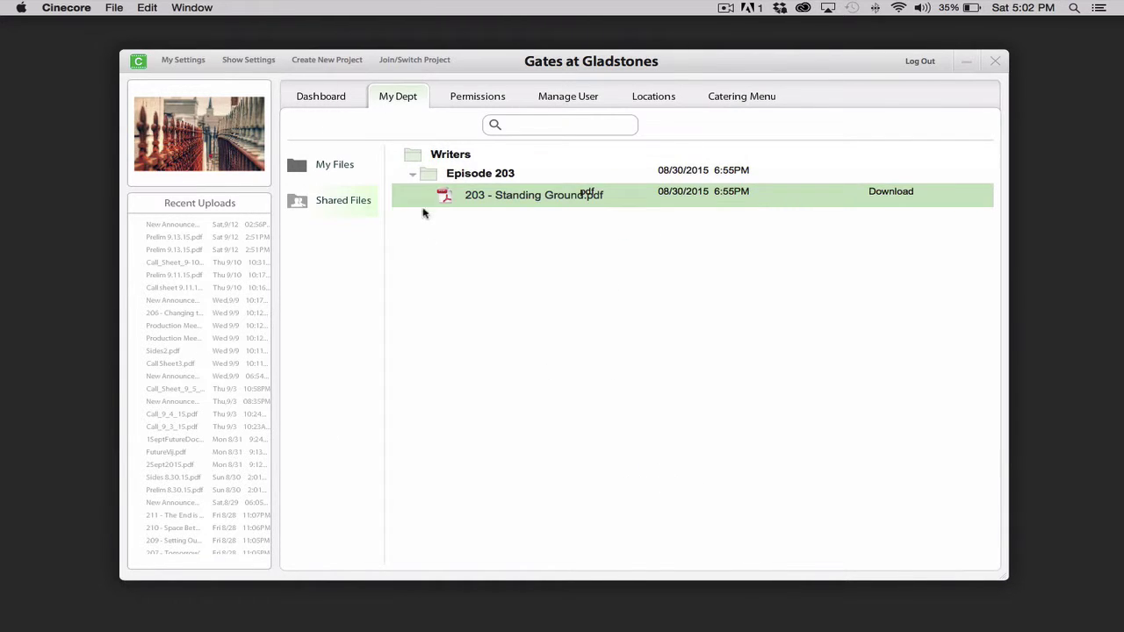
pyautogui.click(353, 168)
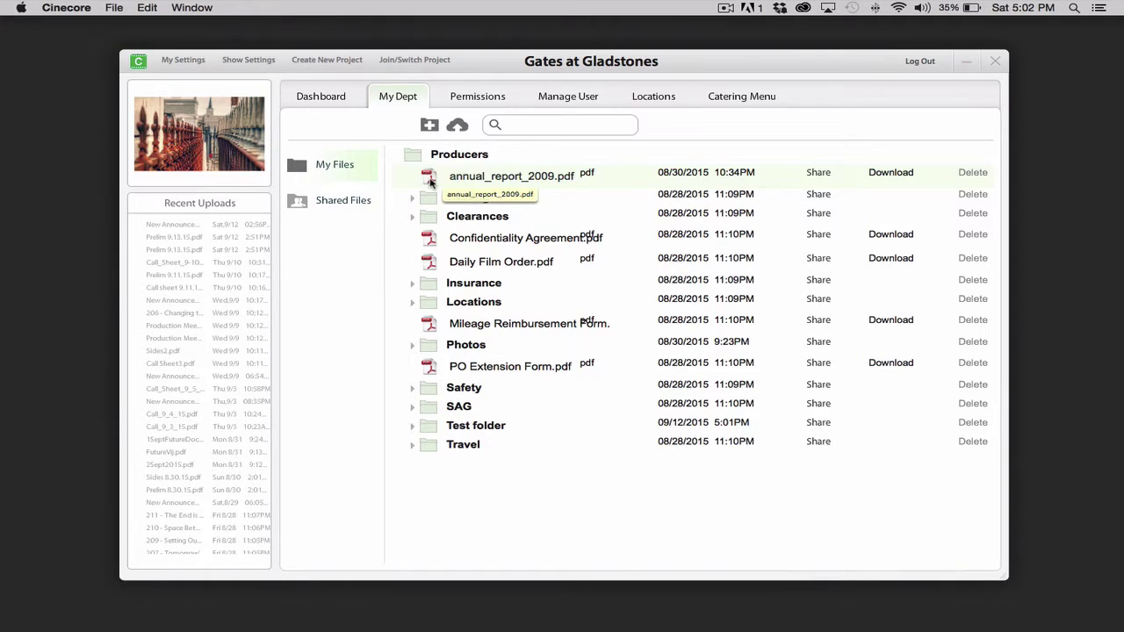